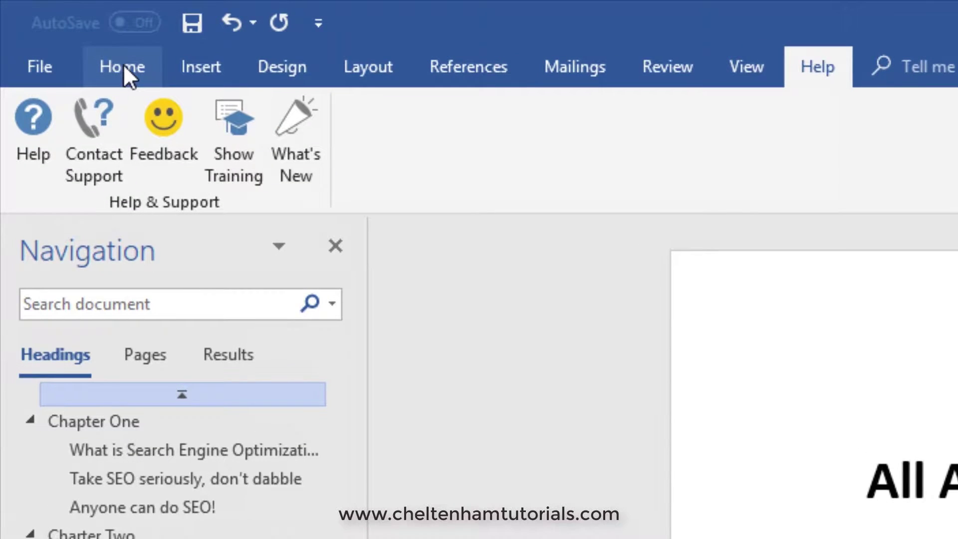
# Turn on Show/Hide ¶ from the Home tab to display paragraph and formatting marks.
pyautogui.click(45, 25)
pyautogui.click(859, 117)
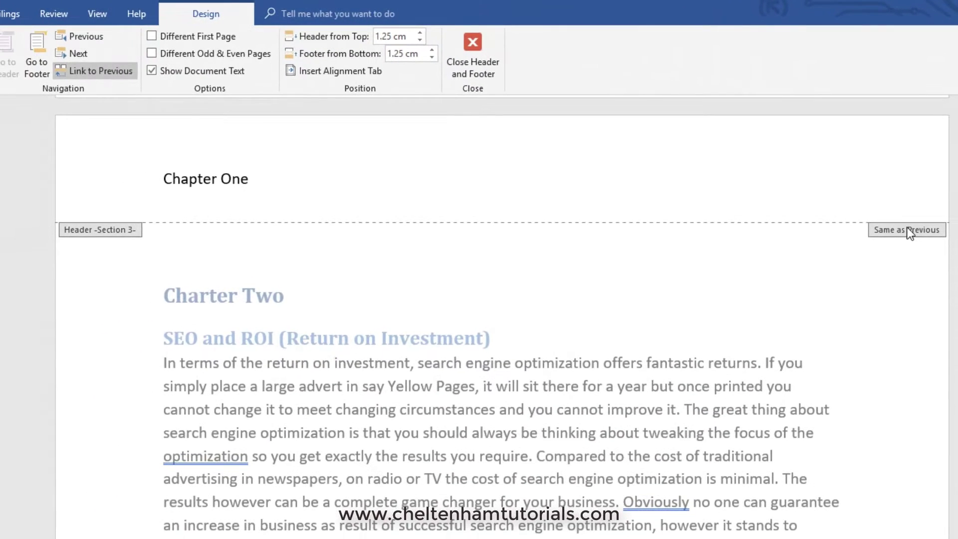
# Turn off Link to Previous and replace 'One' with 'Two' in this section's header.
pyautogui.click(92, 70)
pyautogui.doubleClick(233, 178)
pyautogui.write('Two')
# In the next section's header, turn off Link to Previous and change 'Two' to 'Three'.
pyautogui.click(79, 54)
pyautogui.doubleClick(239, 180)
pyautogui.click(239, 180)
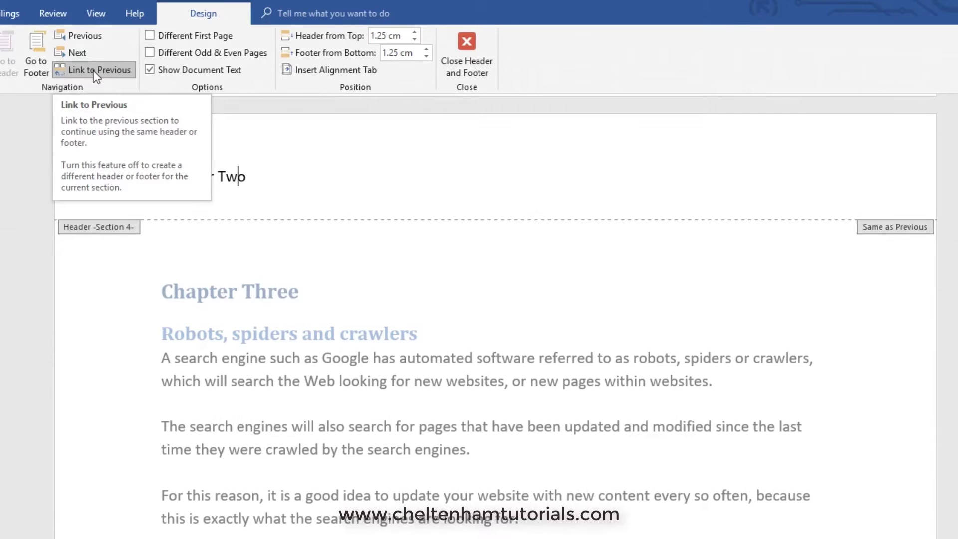
pyautogui.click(170, 128)
pyautogui.doubleClick(236, 177)
pyautogui.write('TGhree')
pyautogui.press('BackSpace')
pyautogui.press('BackSpace')
pyautogui.press('BackSpace')
pyautogui.press('BackSpace')
pyautogui.press('BackSpace')
pyautogui.write('hree')
# In the next section's header, turn off Link to Previous and change 'Three' to 'Four'.
pyautogui.click(79, 54)
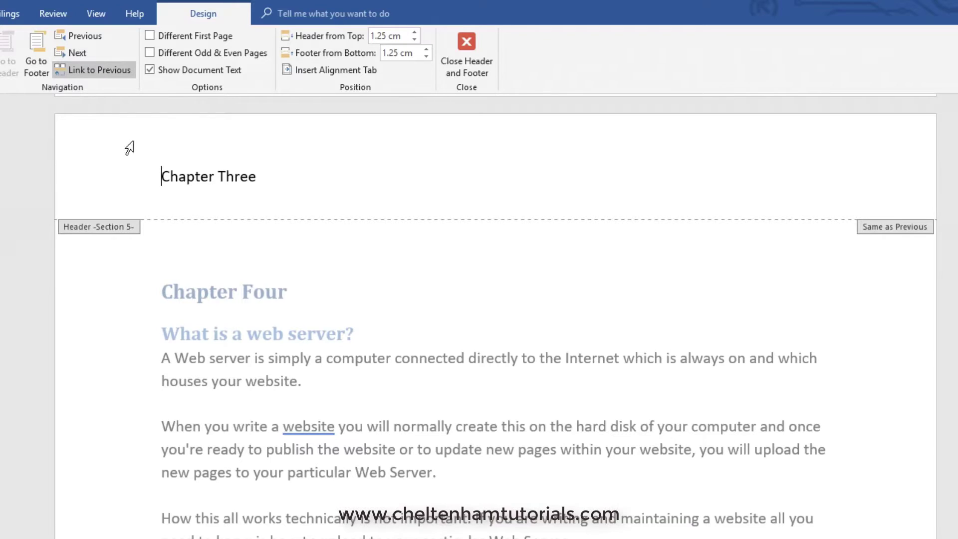
pyautogui.click(78, 71)
pyautogui.doubleClick(238, 177)
pyautogui.write('Four')
# In the following section's header, turn off Link to Previous and change 'Four' to 'Five'.
pyautogui.click(85, 53)
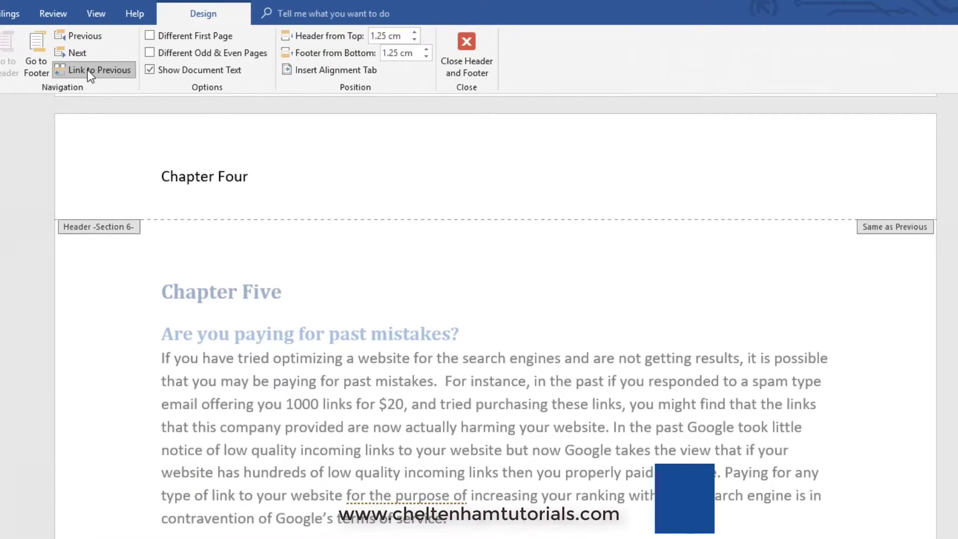
pyautogui.click(87, 70)
pyautogui.doubleClick(227, 177)
pyautogui.write('Five')
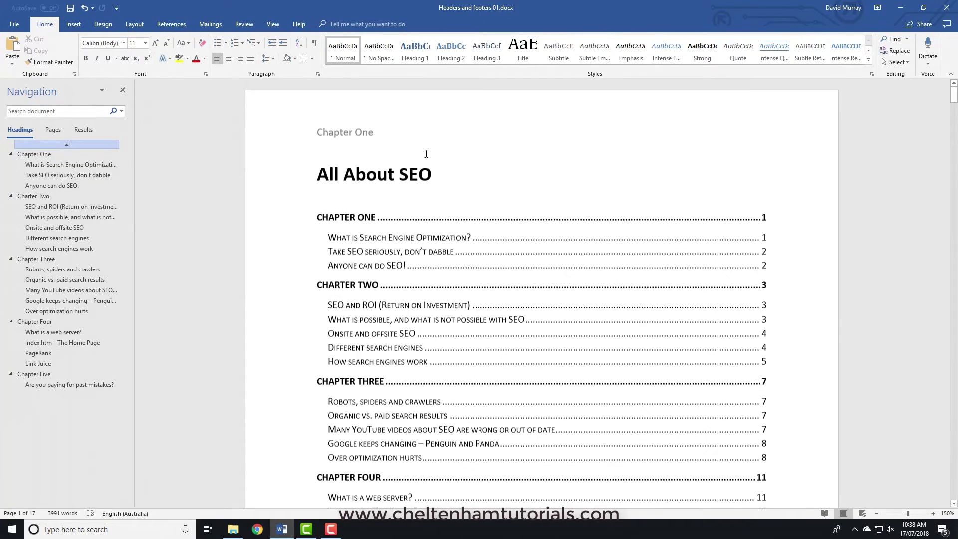
# Open the title page header and tick Different First Page so it stays blank.
pyautogui.doubleClick(367, 134)
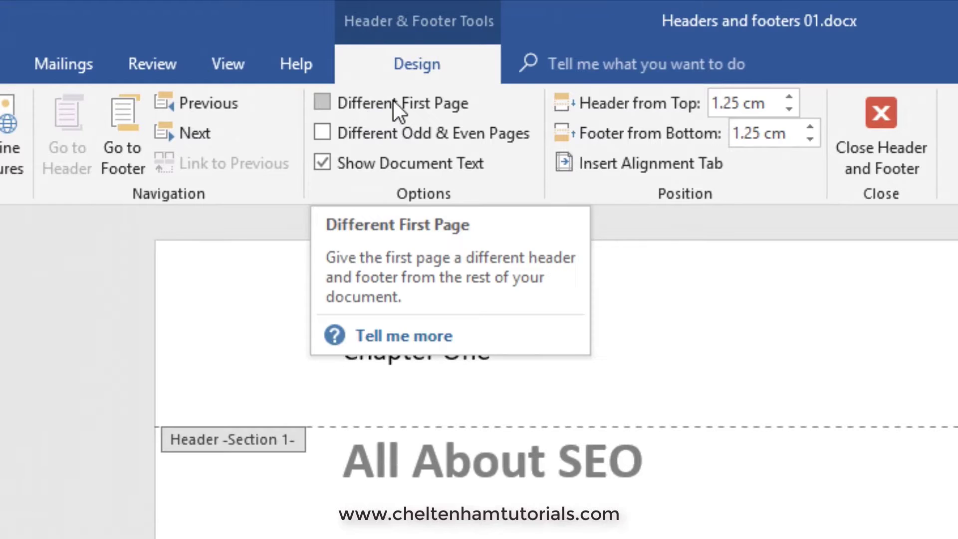
pyautogui.click(385, 103)
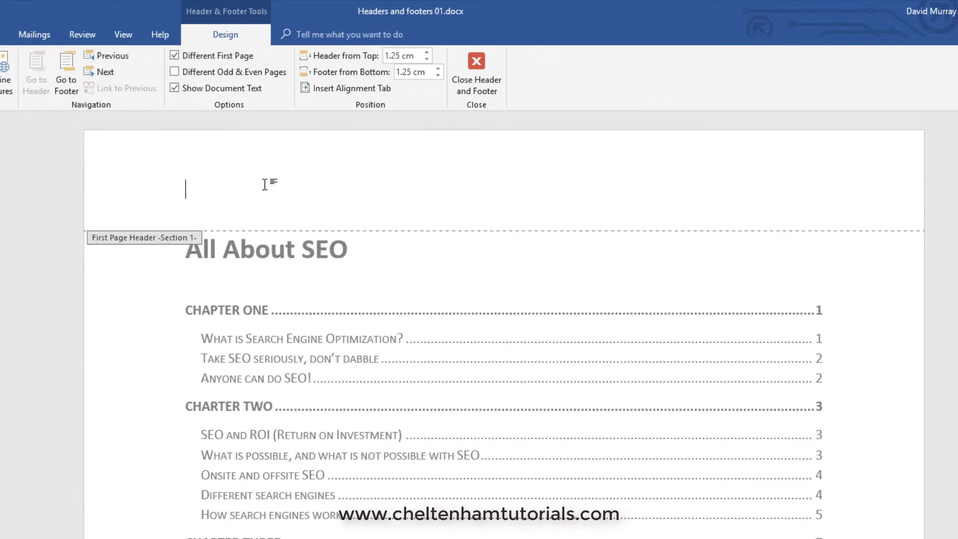
pyautogui.scroll(-10, 265, 184)
pyautogui.scroll(-6, 268, 191)
pyautogui.scroll(-12, 302, 319)
pyautogui.scroll(-15, 326, 302)
pyautogui.scroll(-10, 328, 305)
pyautogui.scroll(20, 585, 219)
pyautogui.scroll(-15, 566, 225)
pyautogui.scroll(-12, 566, 224)
pyautogui.scroll(5, 566, 225)
pyautogui.scroll(15, 566, 225)
pyautogui.scroll(7, 565, 225)
# Tick Different Odd & Even Pages and scroll down to the Section 2 pages.
pyautogui.click(175, 71)
pyautogui.scroll(-10, 333, 190)
pyautogui.scroll(-8, 333, 191)
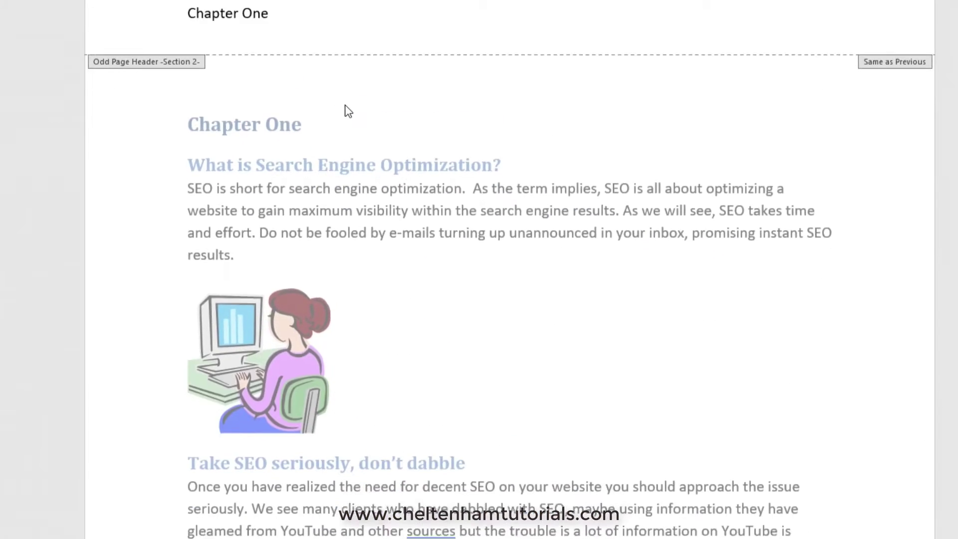
pyautogui.scroll(-15, 348, 111)
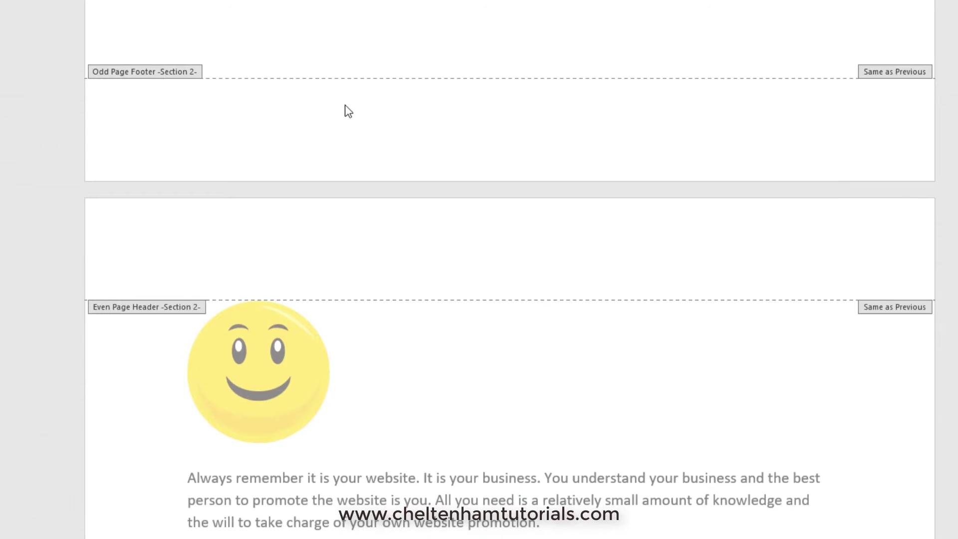